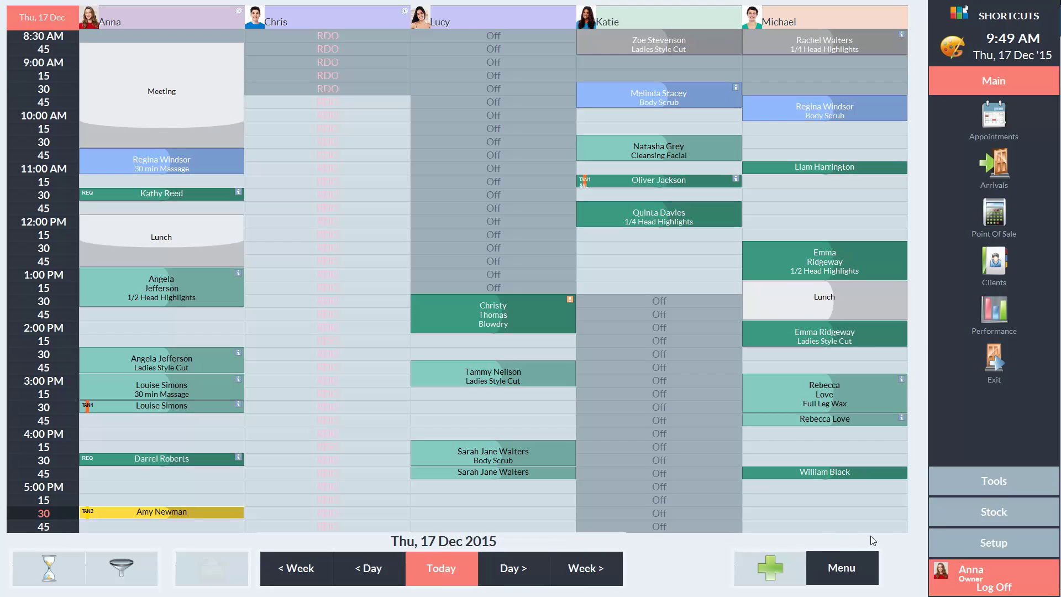
# Step: Filter the Stock Ordering list to show only Pro Beauty Solutions orders
pyautogui.click(974, 509)
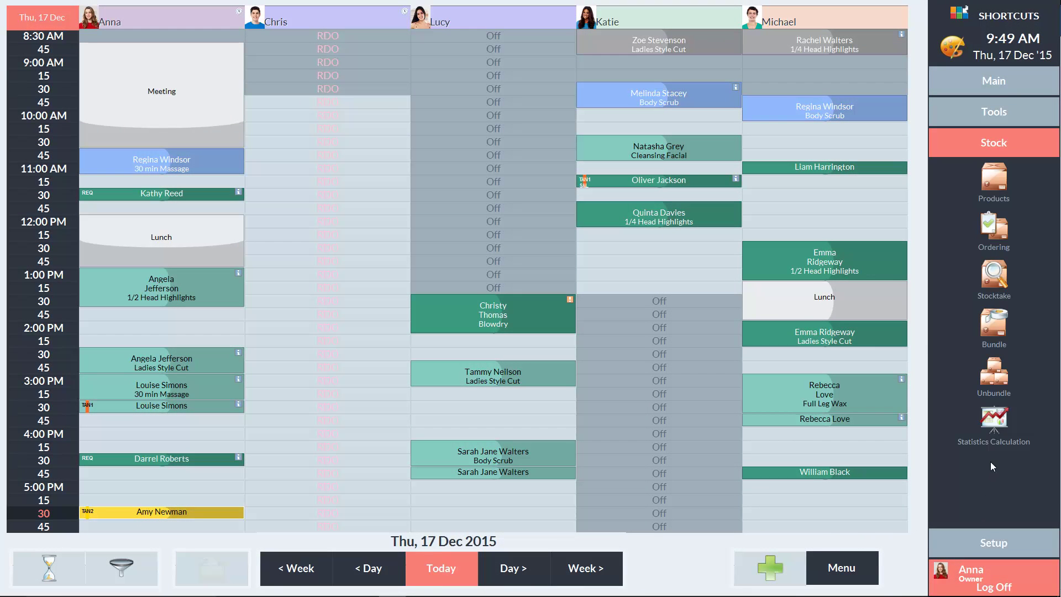
pyautogui.click(1003, 233)
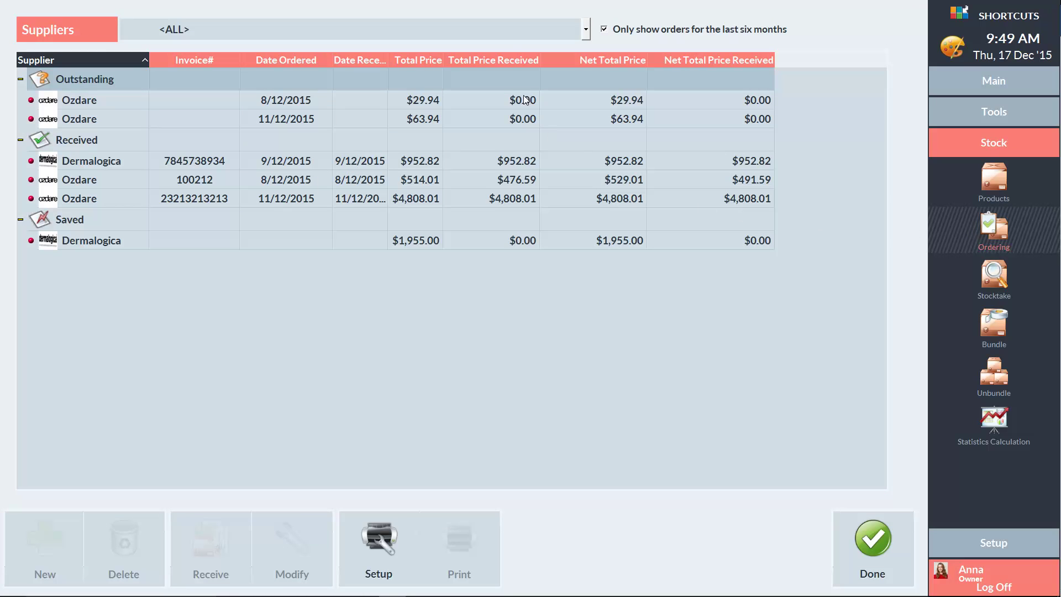
pyautogui.click(507, 28)
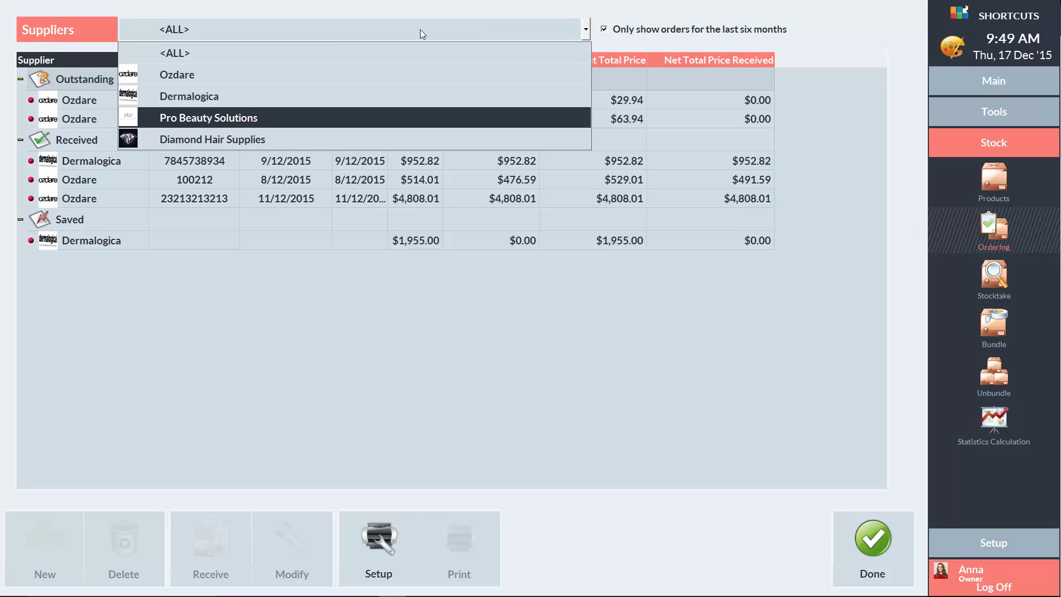
pyautogui.click(188, 119)
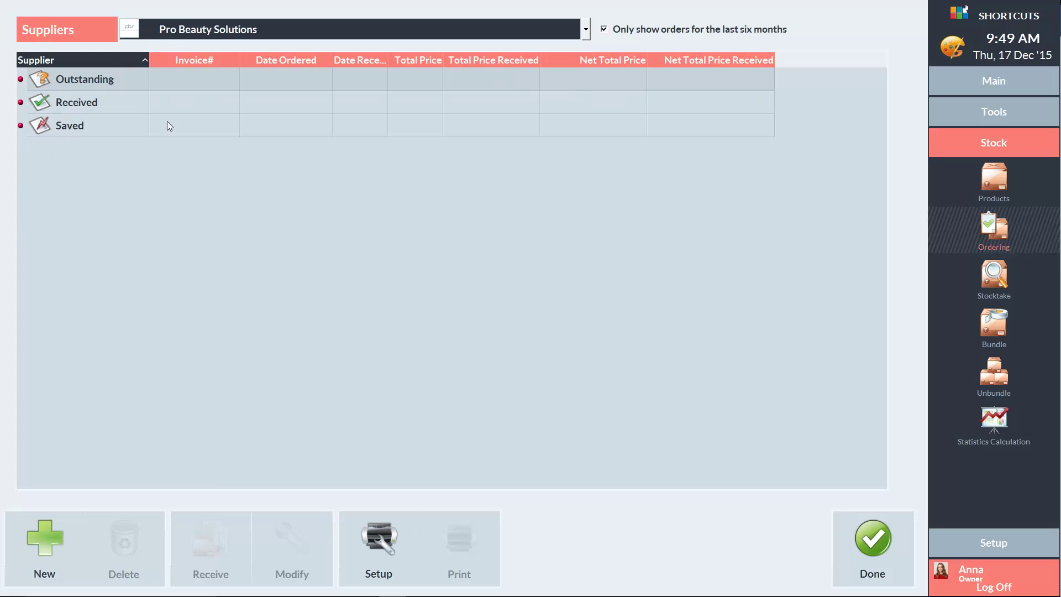
# Step: Create a new order filled with Standard [All] products and delete the Pressed Blush Tangier line
pyautogui.click(58, 536)
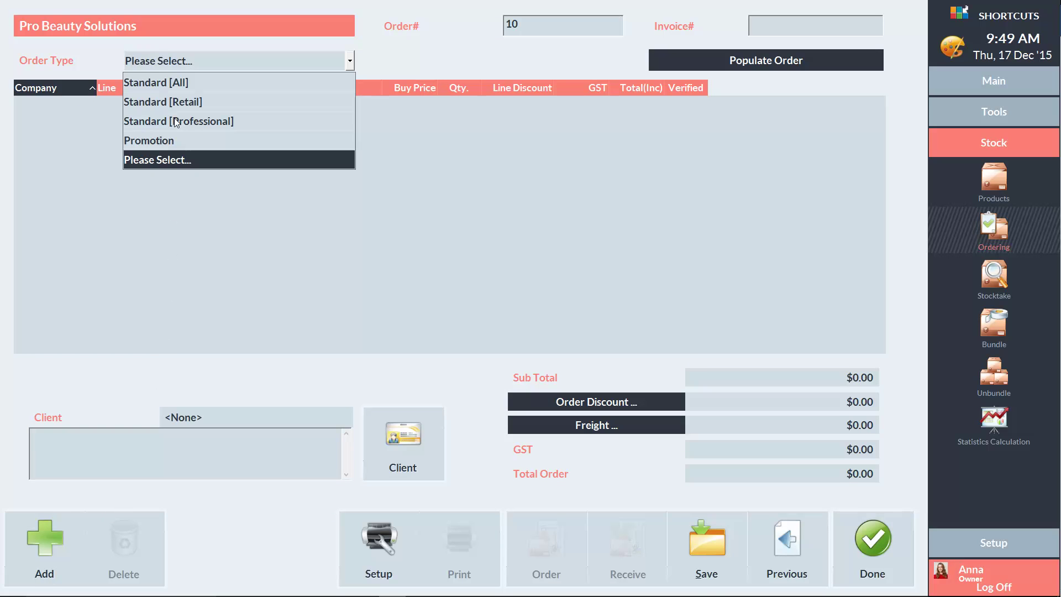
pyautogui.click(175, 84)
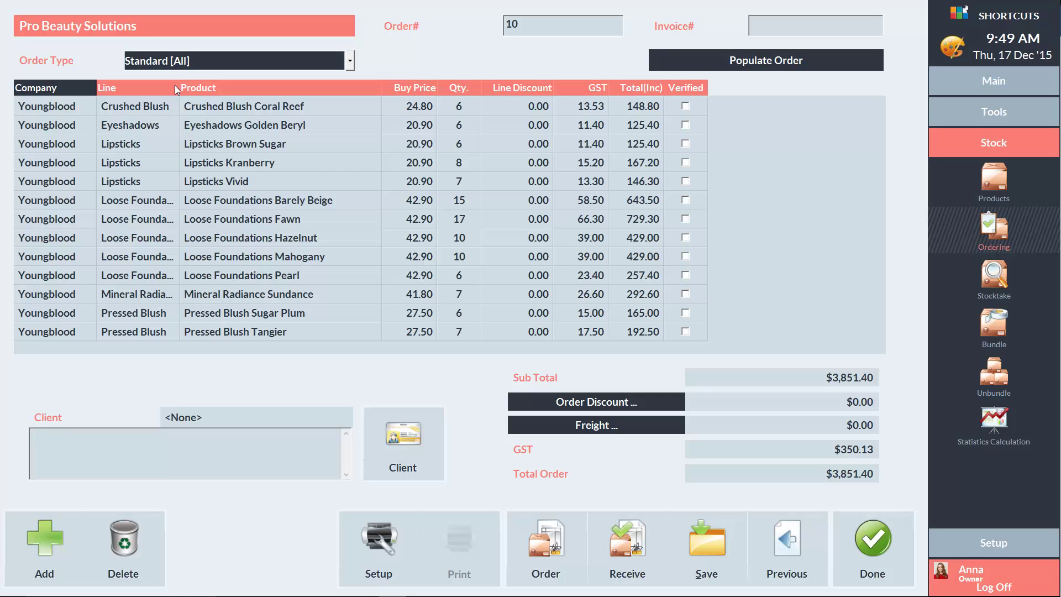
pyautogui.click(217, 336)
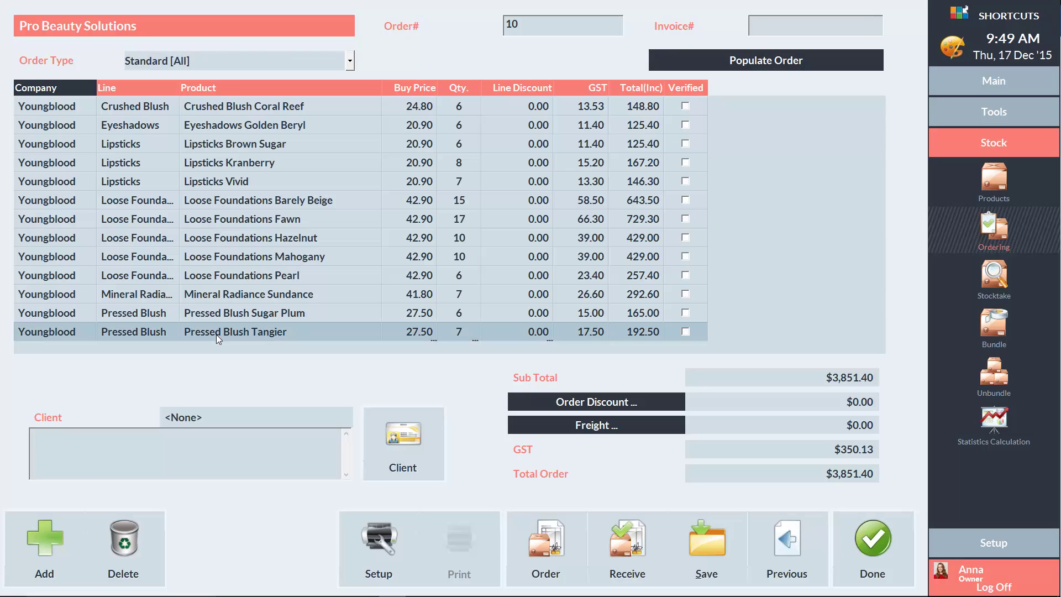
pyautogui.click(129, 549)
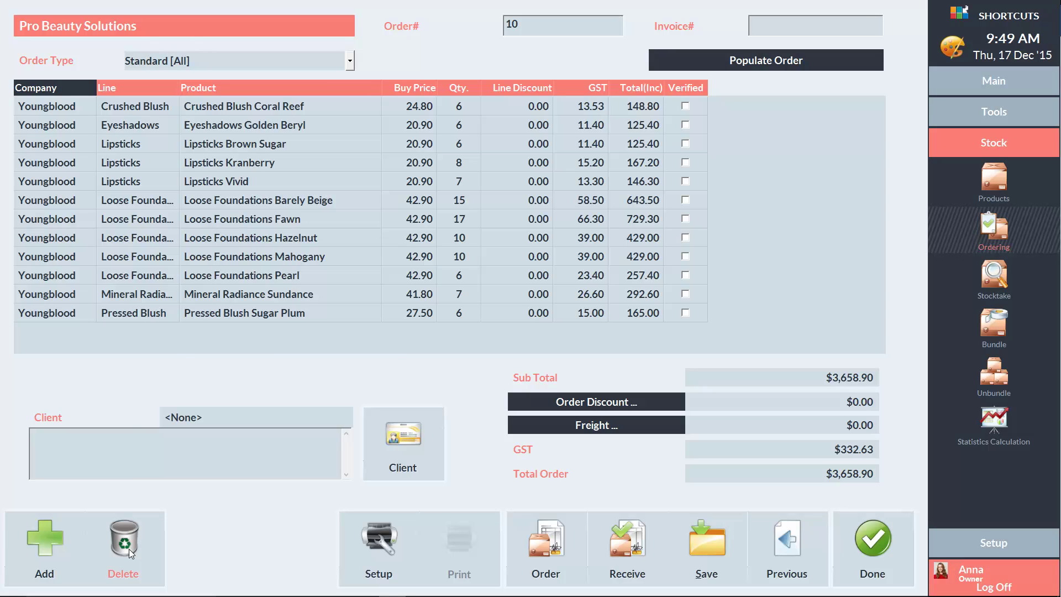
# Step: Add Youngblood Primer Primer to the order with quantity 5
pyautogui.click(45, 545)
pyautogui.click(403, 234)
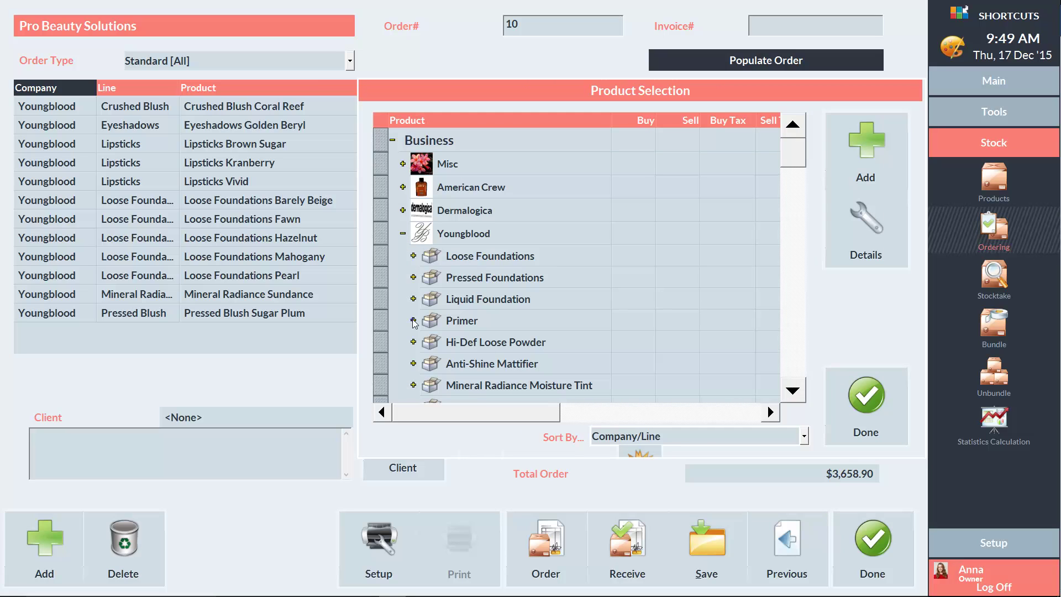
pyautogui.click(414, 320)
pyautogui.click(465, 340)
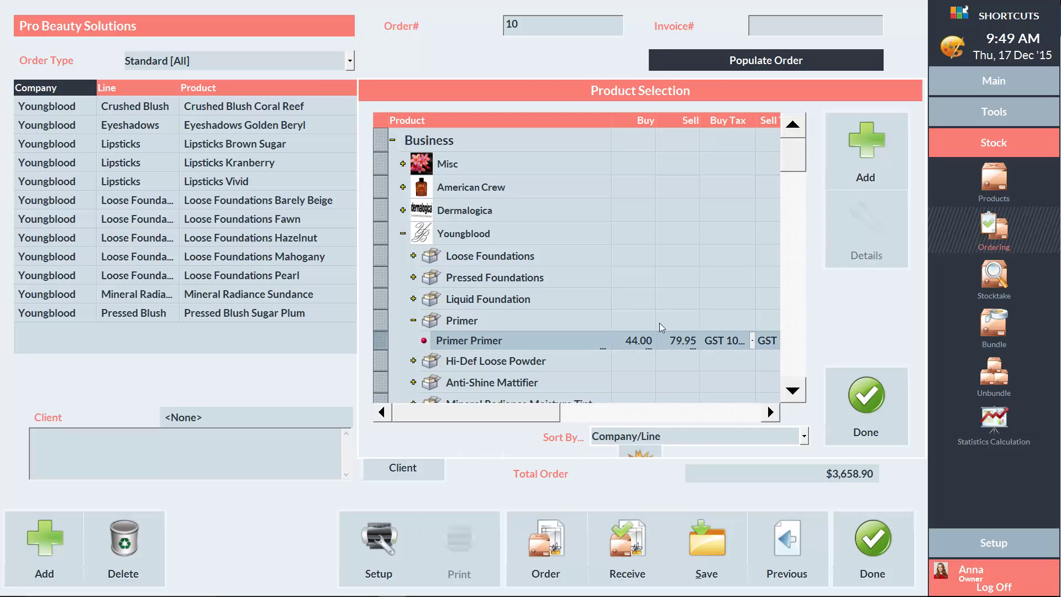
pyautogui.click(855, 176)
pyautogui.click(867, 388)
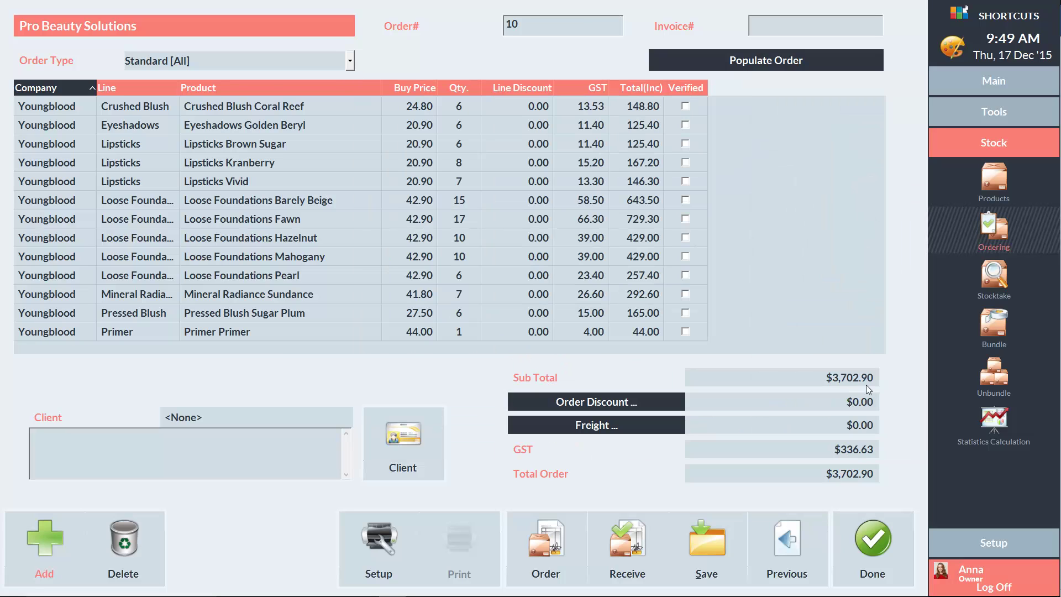
pyautogui.click(457, 332)
pyautogui.write('5')
pyautogui.click(469, 348)
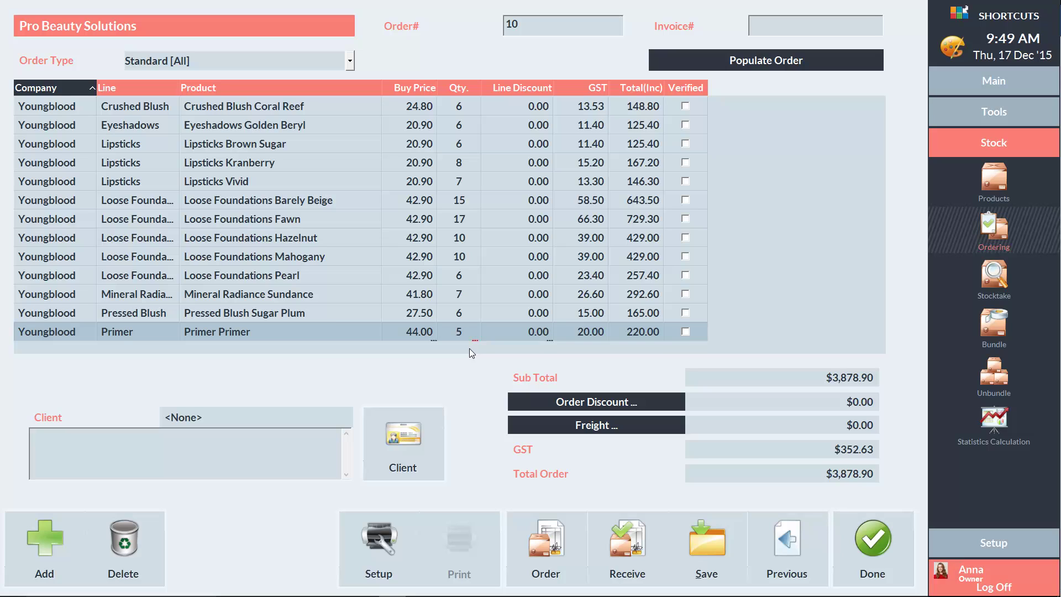
# Step: Apply a 20% line discount to Pressed Blush Sugar Plum, leaving the order discount unchanged
pyautogui.doubleClick(542, 316)
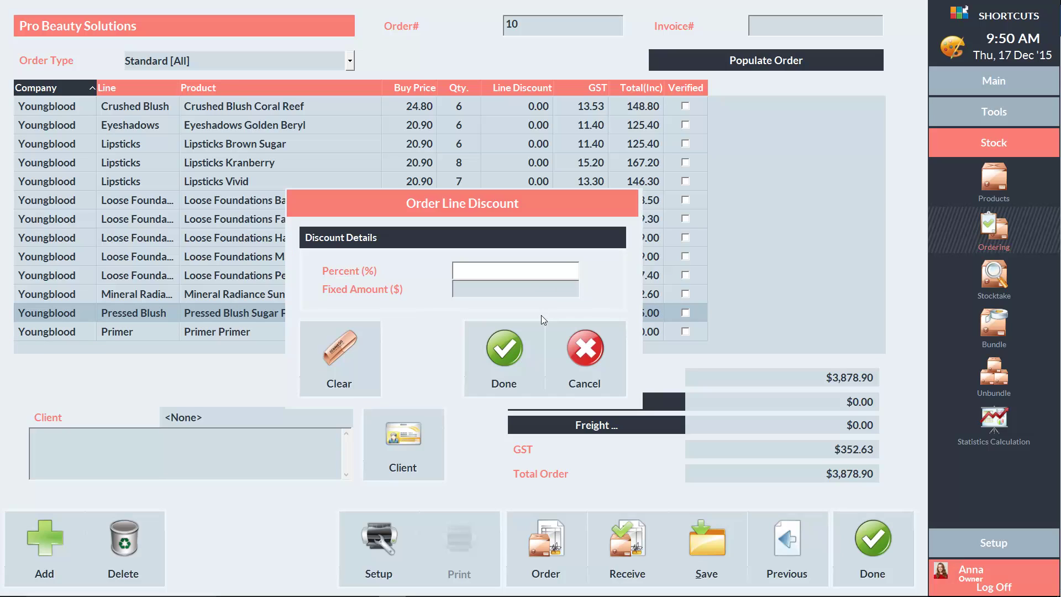
pyautogui.write('20')
pyautogui.click(507, 346)
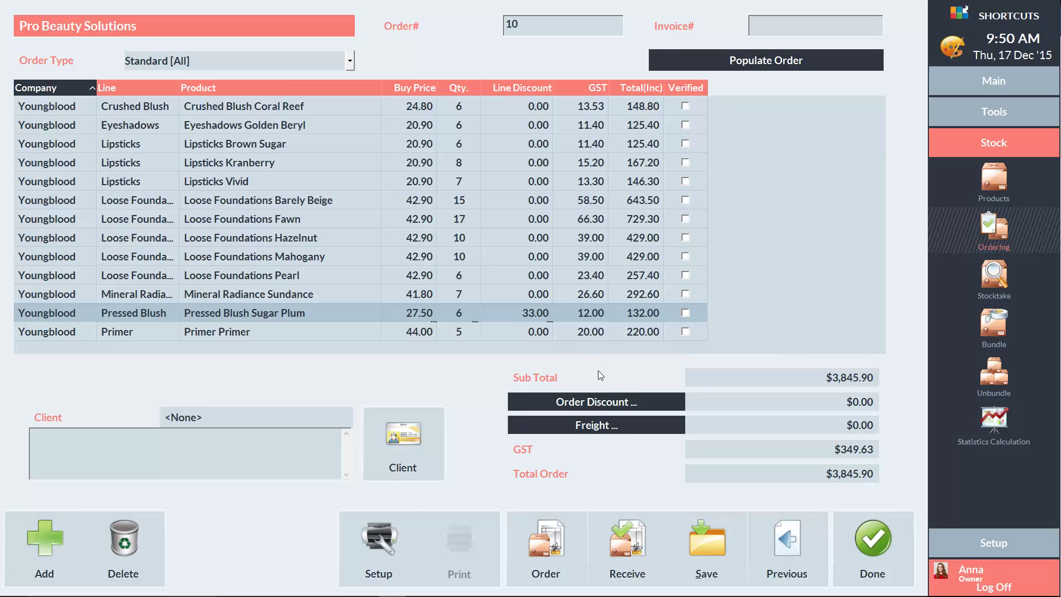
pyautogui.click(594, 397)
pyautogui.click(576, 354)
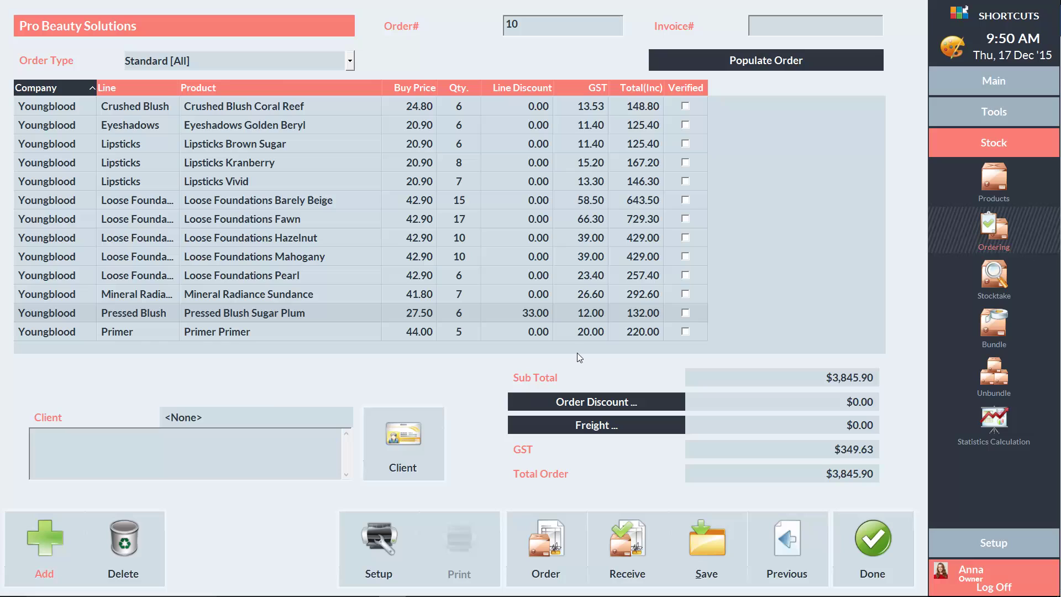
# Step: Check the freight charge and leave it at $0.00
pyautogui.click(608, 430)
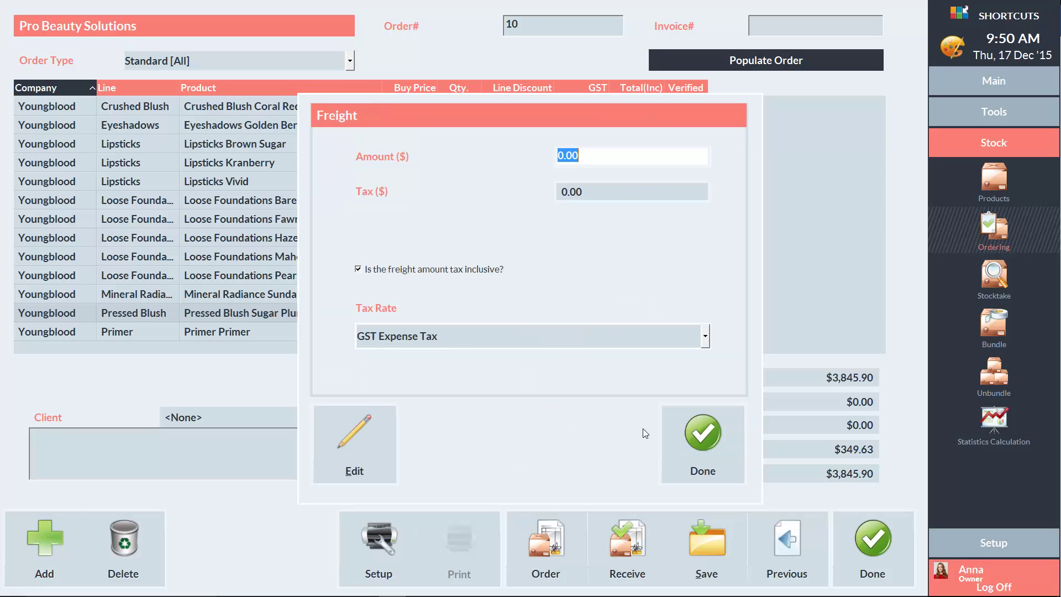
pyautogui.click(701, 433)
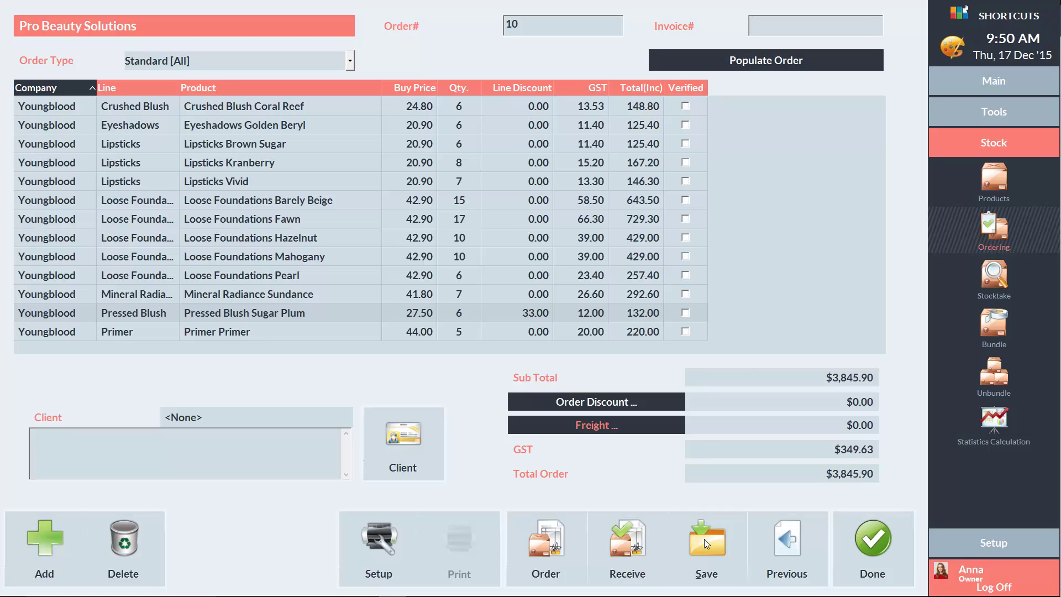
# Step: Place the Pro Beauty Solutions order and choose to email it rather than print
pyautogui.click(545, 549)
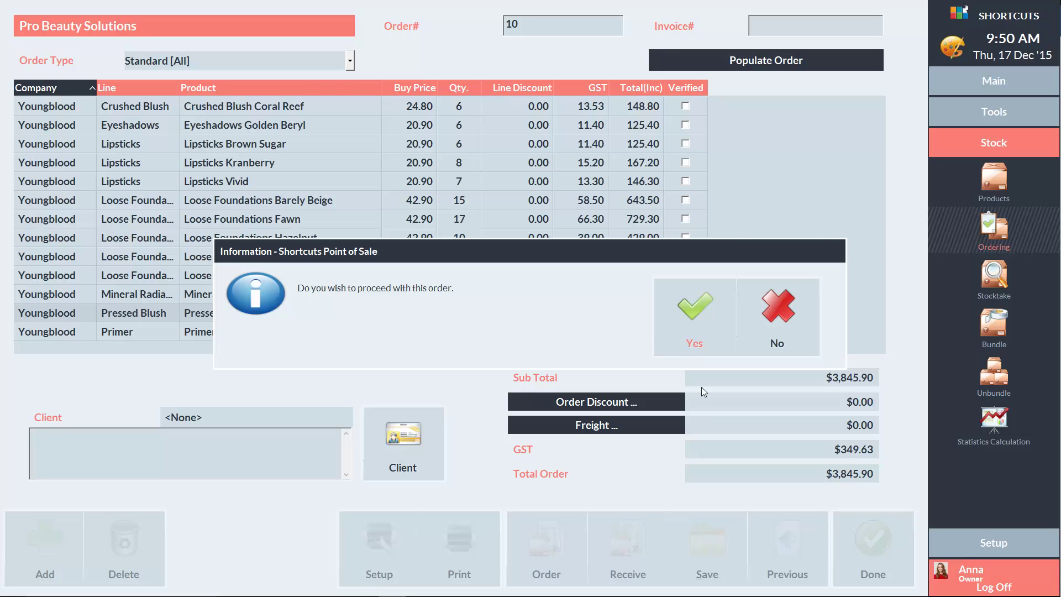
pyautogui.click(707, 318)
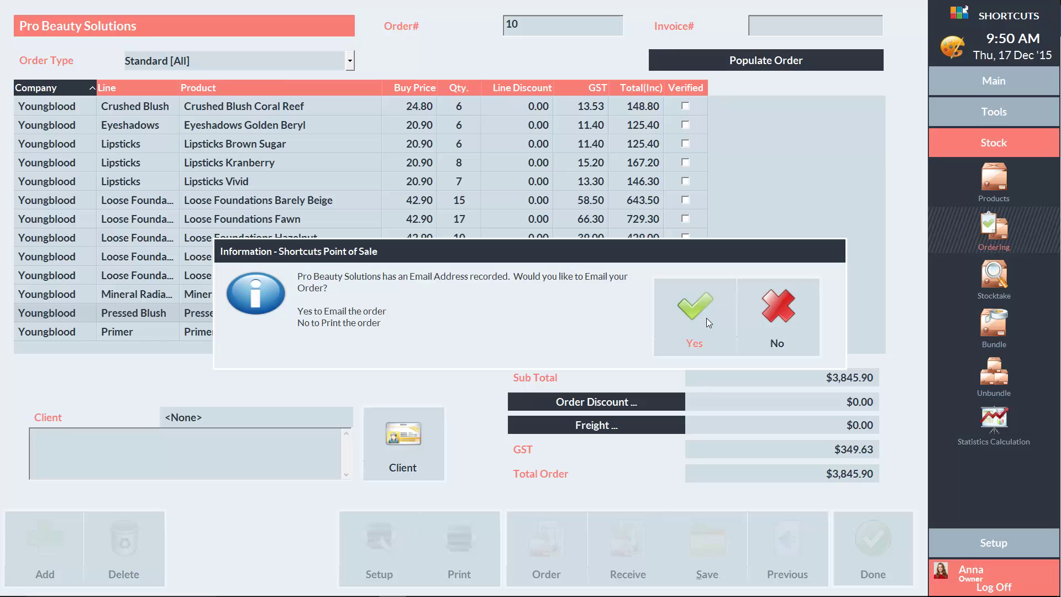
pyautogui.click(691, 311)
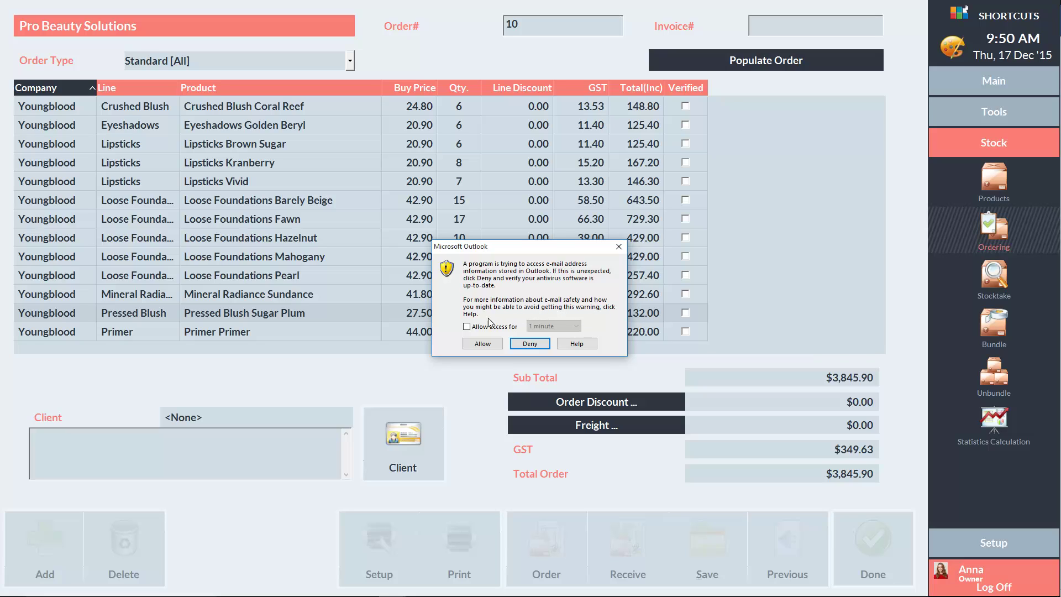
# Step: Grant Outlook timed access to contacts so the order email is sent
pyautogui.click(467, 328)
pyautogui.click(576, 327)
pyautogui.click(555, 358)
pyautogui.click(483, 344)
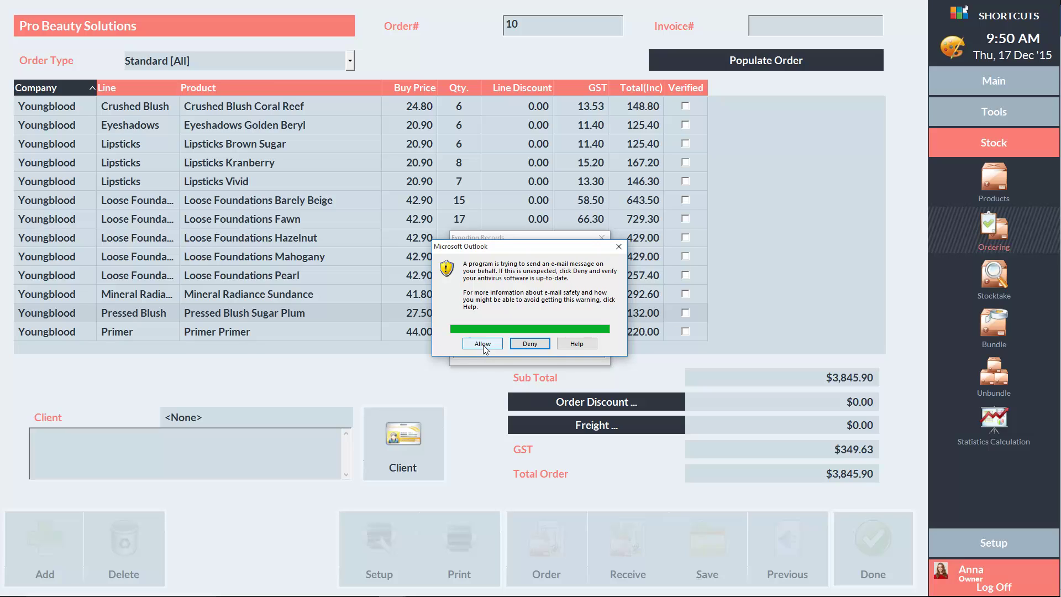
pyautogui.click(483, 345)
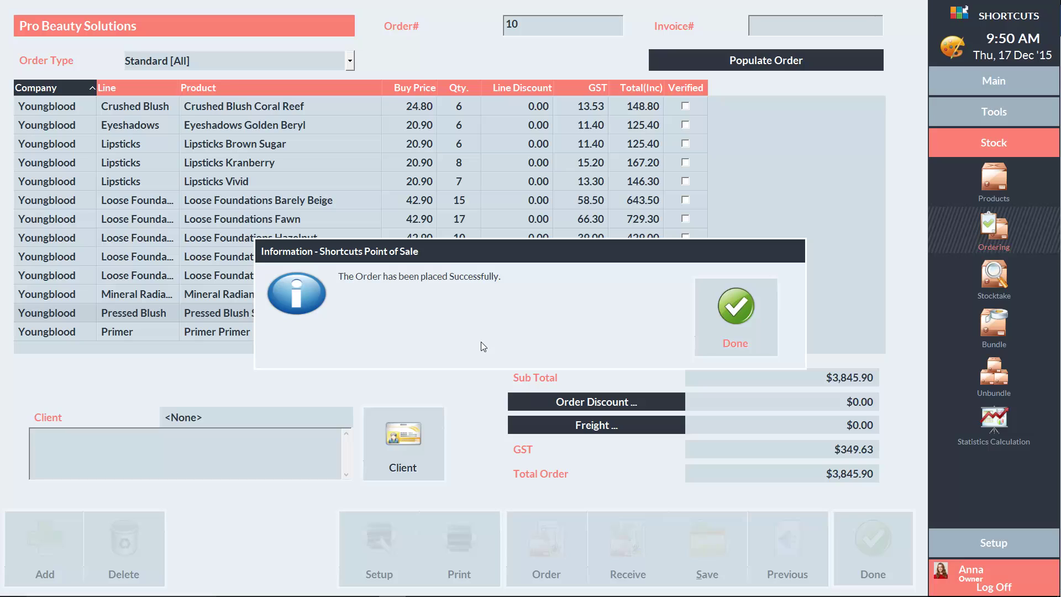
# Step: Dismiss the success message and open the outstanding Pro Beauty Solutions order for receiving
pyautogui.click(727, 324)
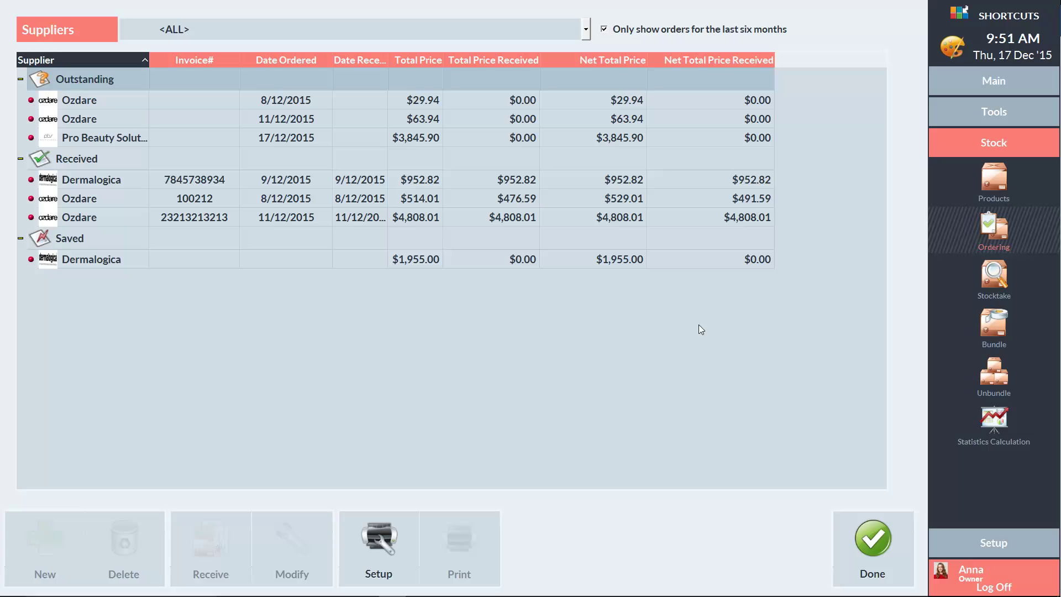
pyautogui.click(93, 140)
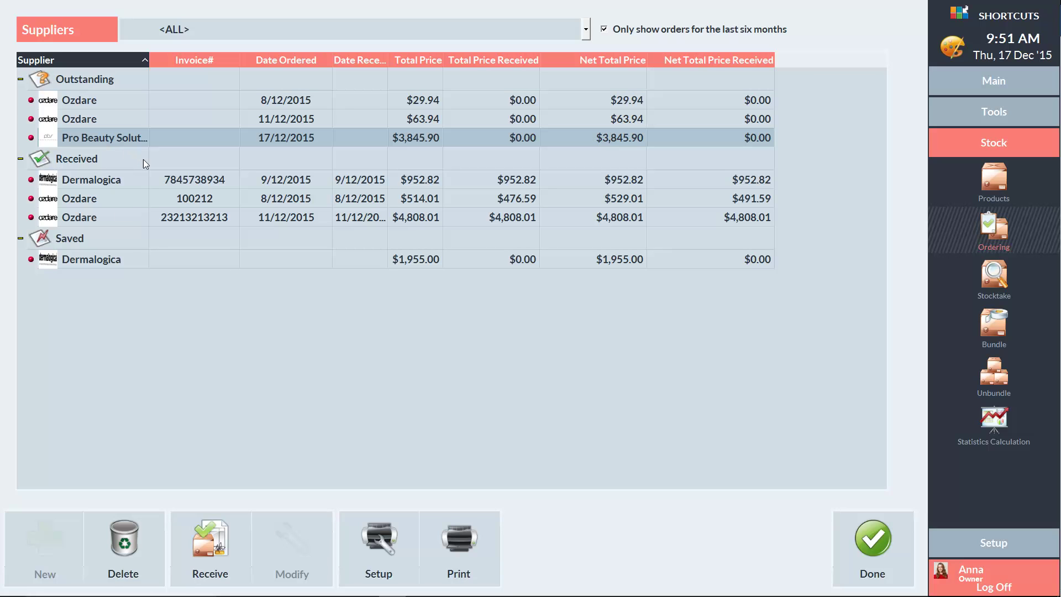
pyautogui.click(221, 541)
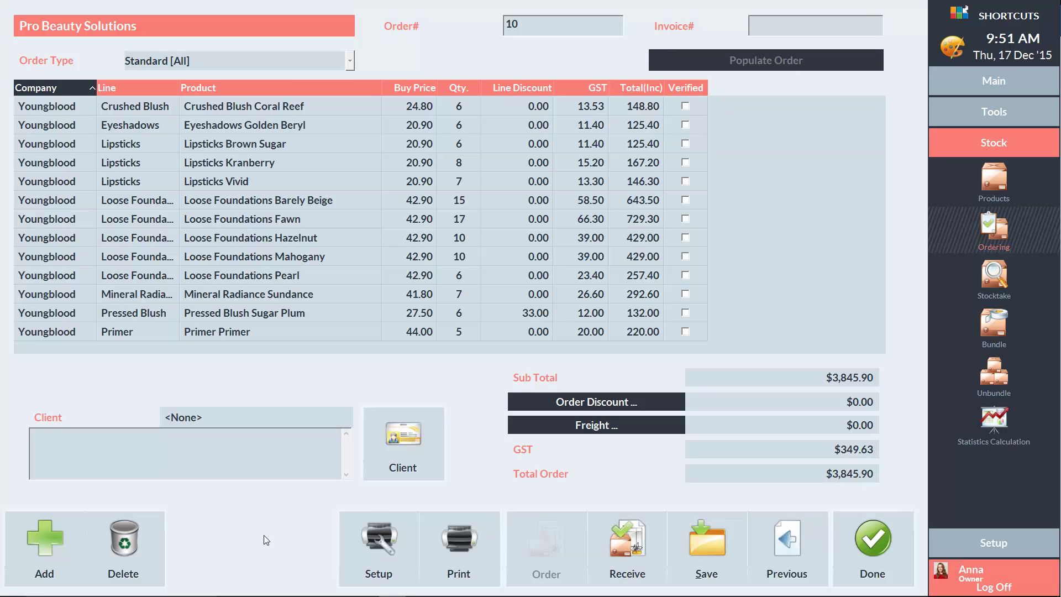
# Step: Receive 2 of the 5 Primer Primer and put the remaining 3 on back order
pyautogui.click(464, 331)
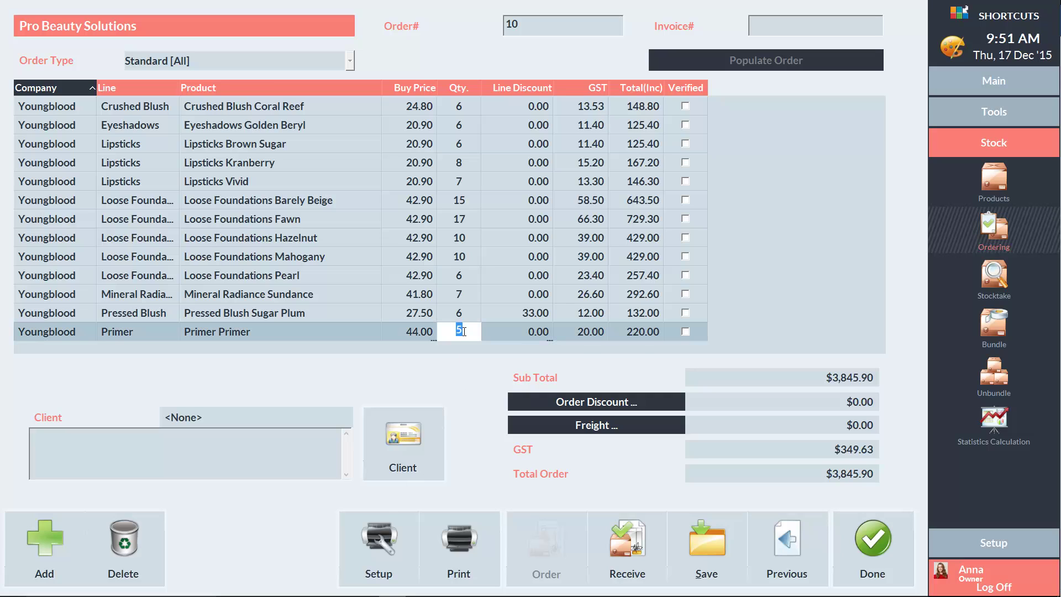
pyautogui.write('2')
pyautogui.click(433, 346)
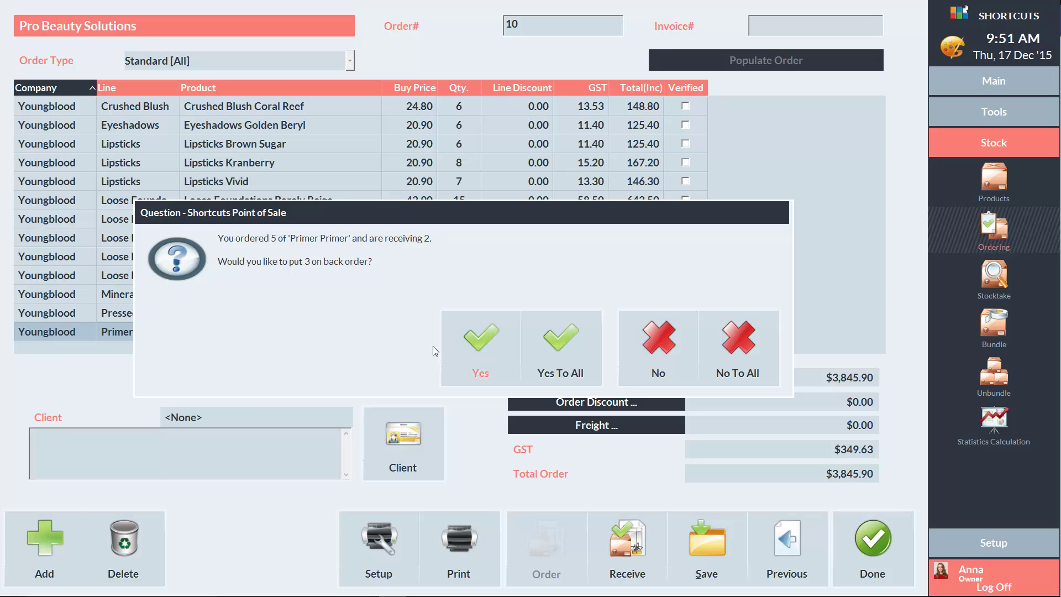
pyautogui.click(477, 344)
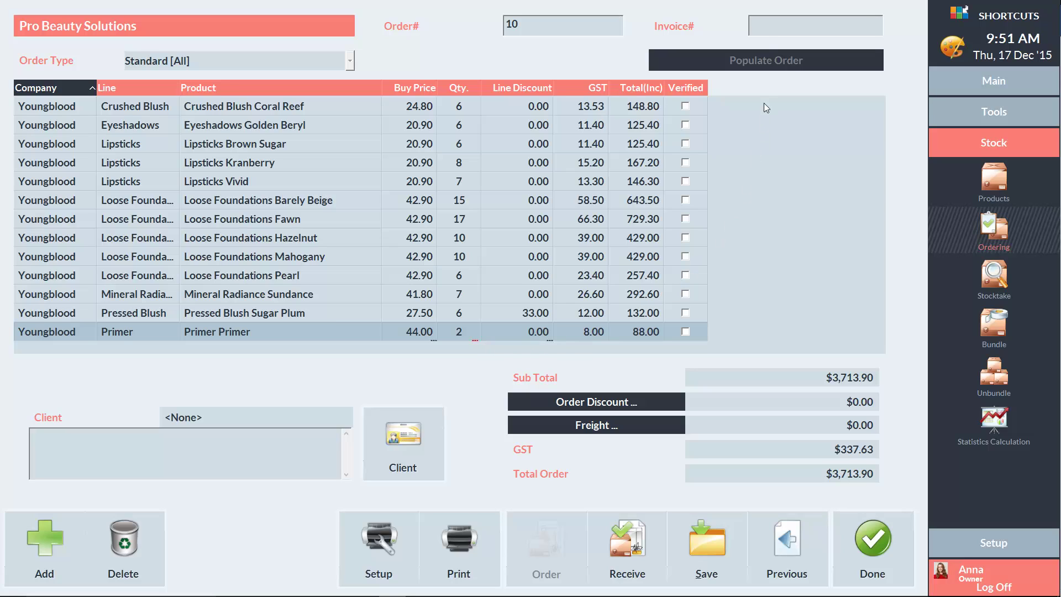
# Step: Enter the supplier's invoice number and receive the order, confirming the success message
pyautogui.click(769, 28)
pyautogui.write('678934')
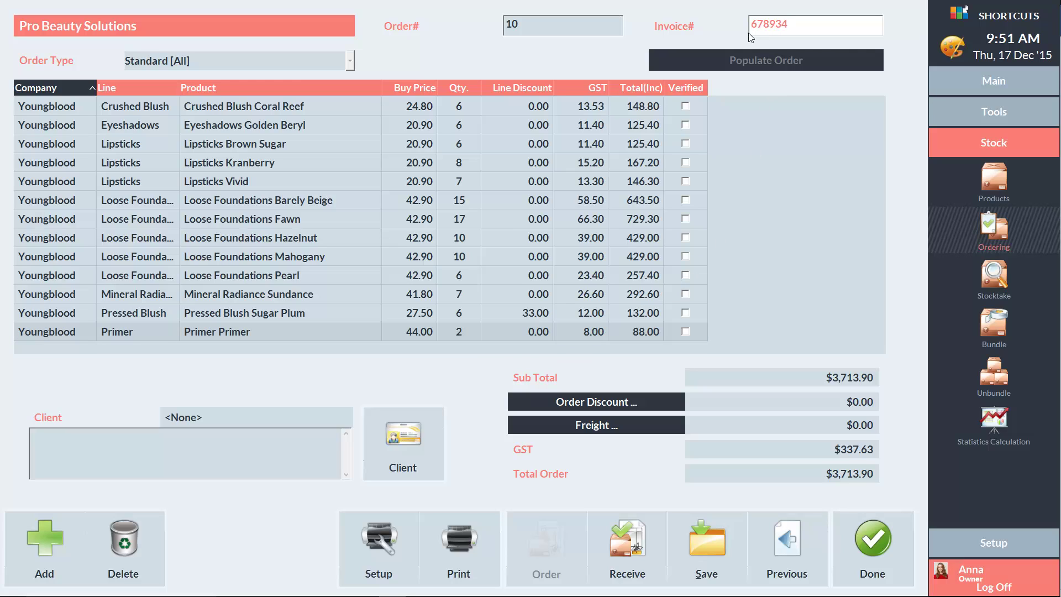
pyautogui.click(633, 540)
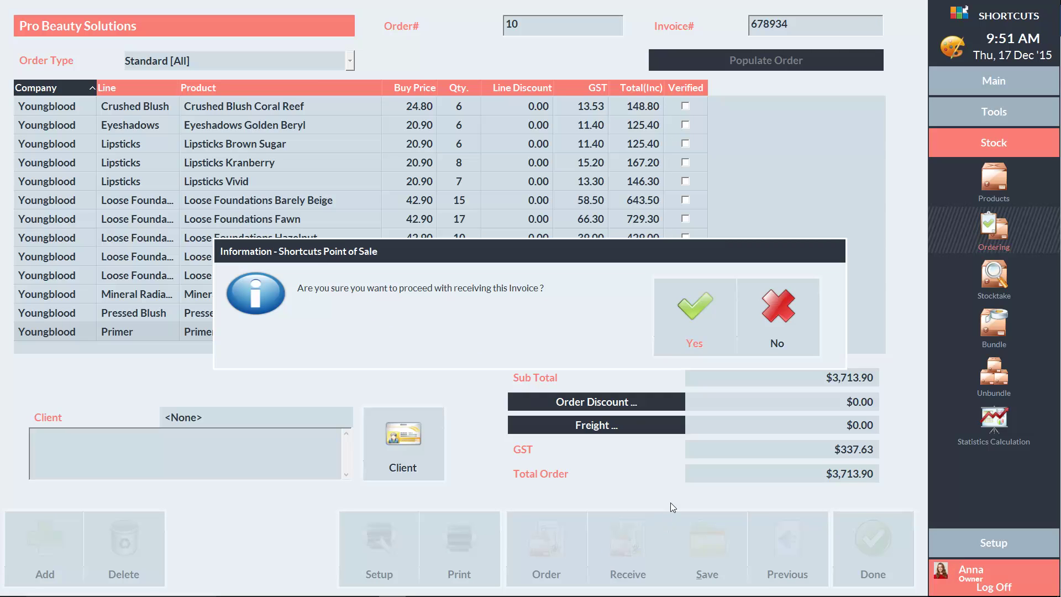
pyautogui.click(691, 316)
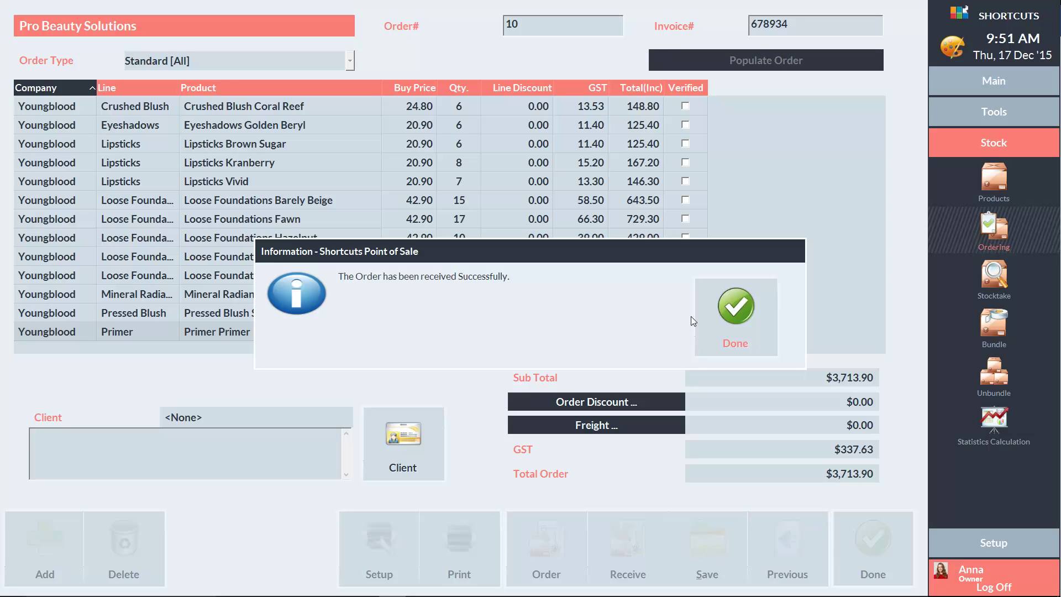
pyautogui.click(727, 312)
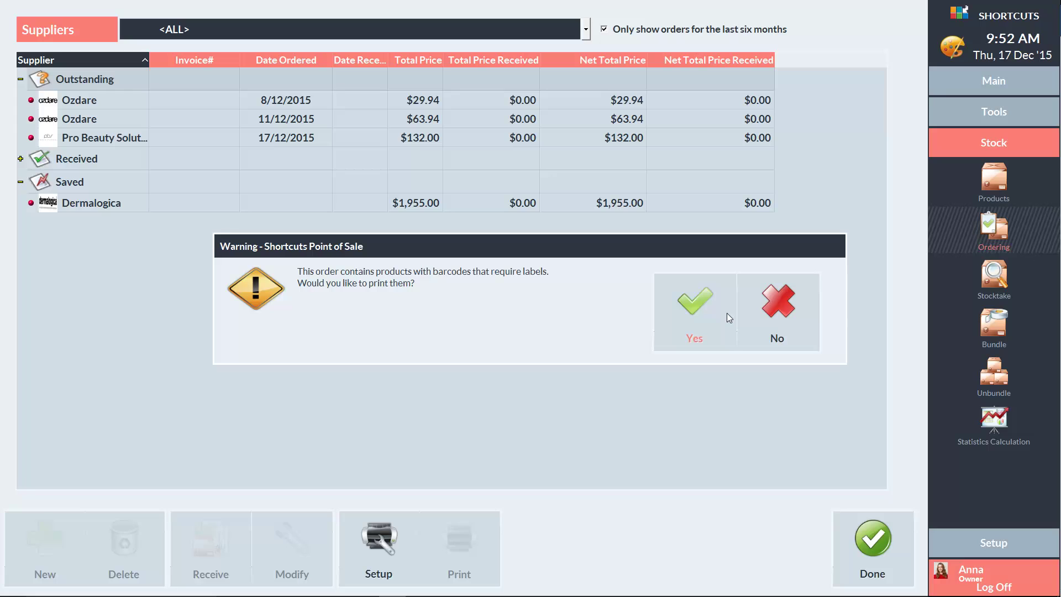
# Step: Decline barcode label printing so the order appears under Received
pyautogui.click(776, 307)
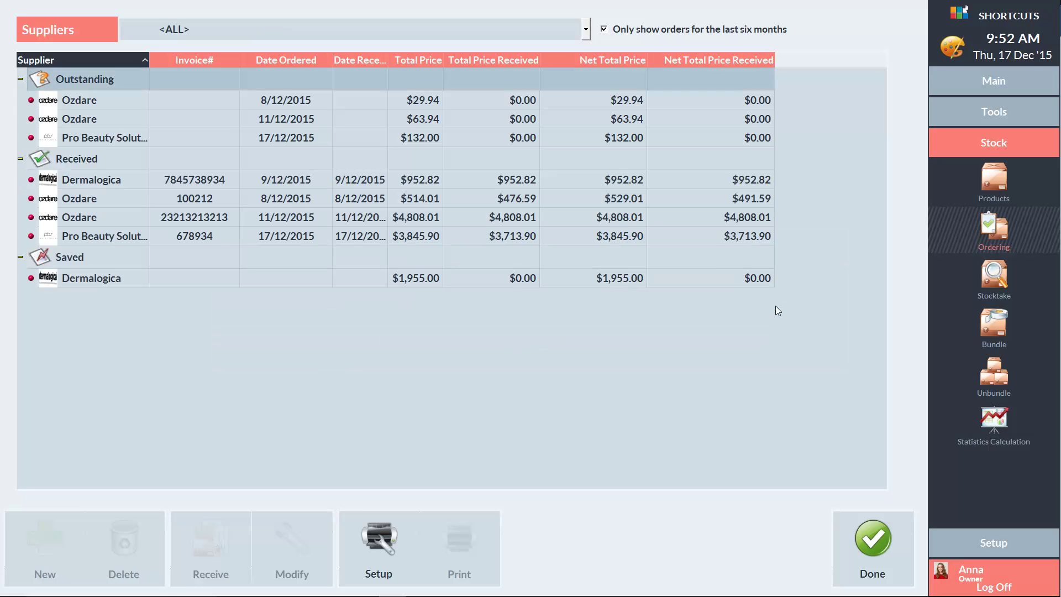